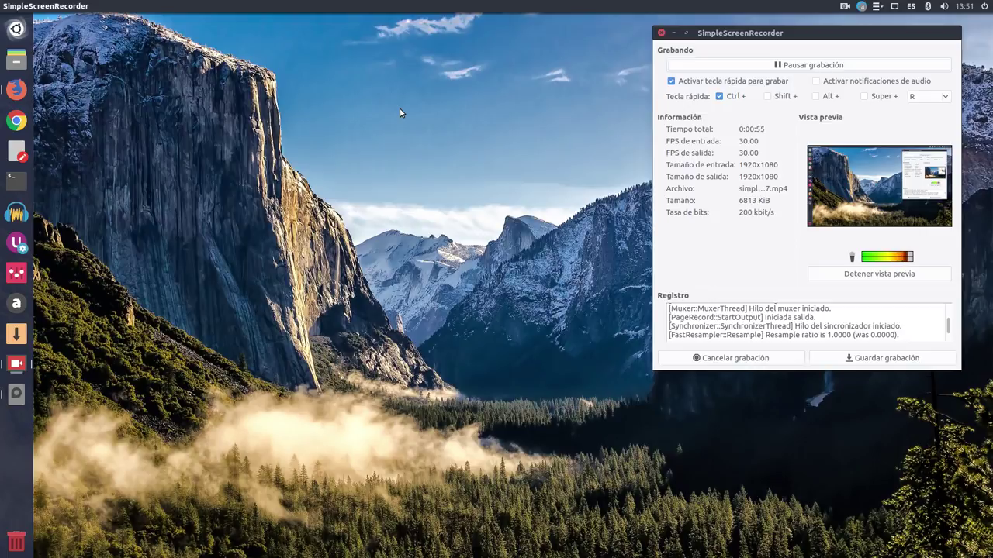
# Switch to Firefox and review the UbuntuHandbook article on Audacity 2.2.1, covering its changes and Ubuntu installation instructions
pyautogui.click(674, 33)
pyautogui.click(16, 89)
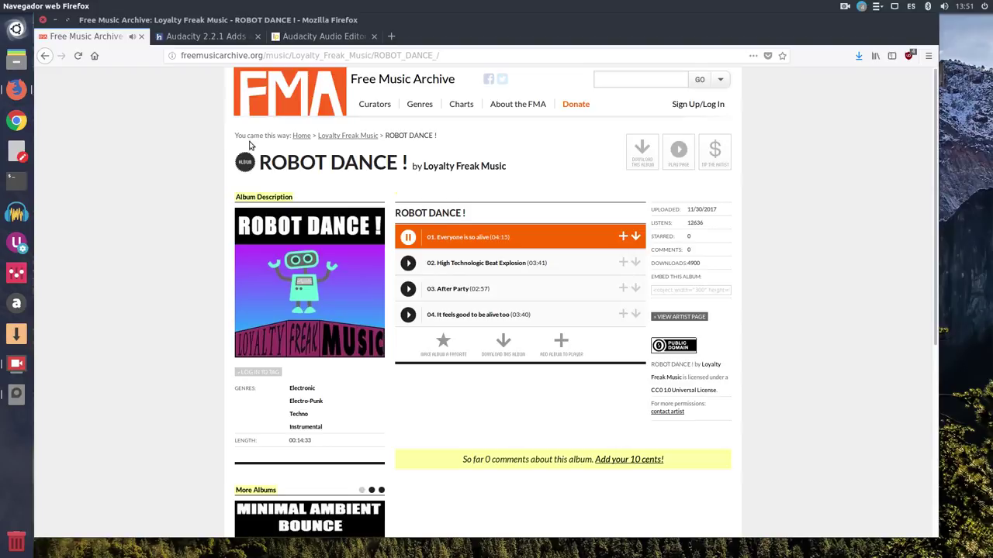
pyautogui.click(229, 37)
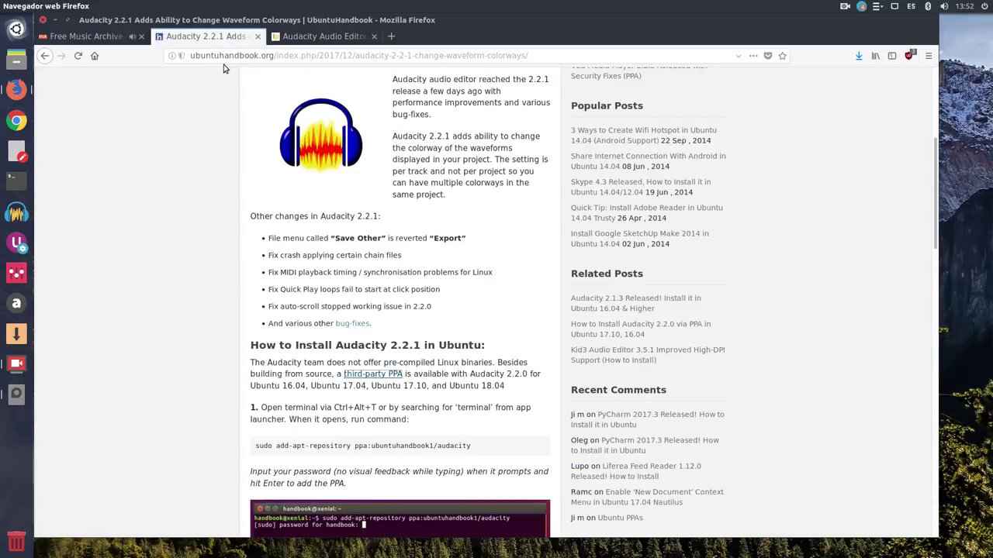
pyautogui.scroll(5, 132, 255)
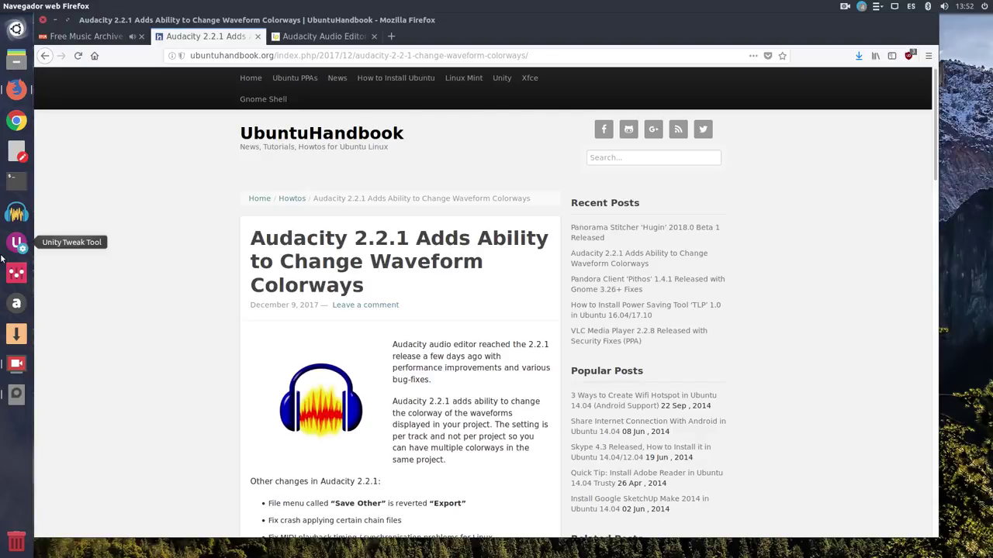
pyautogui.scroll(-3, 63, 246)
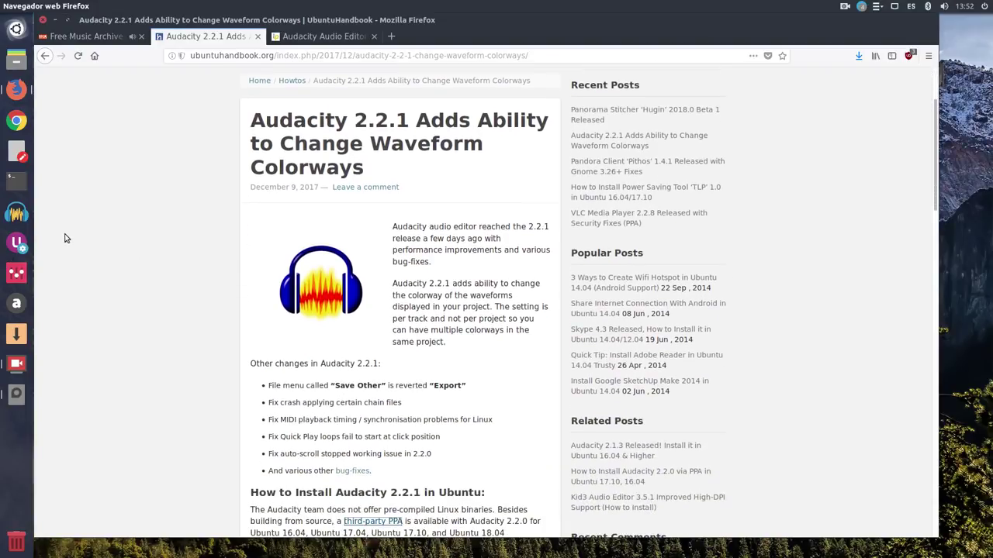
pyautogui.scroll(3, 66, 238)
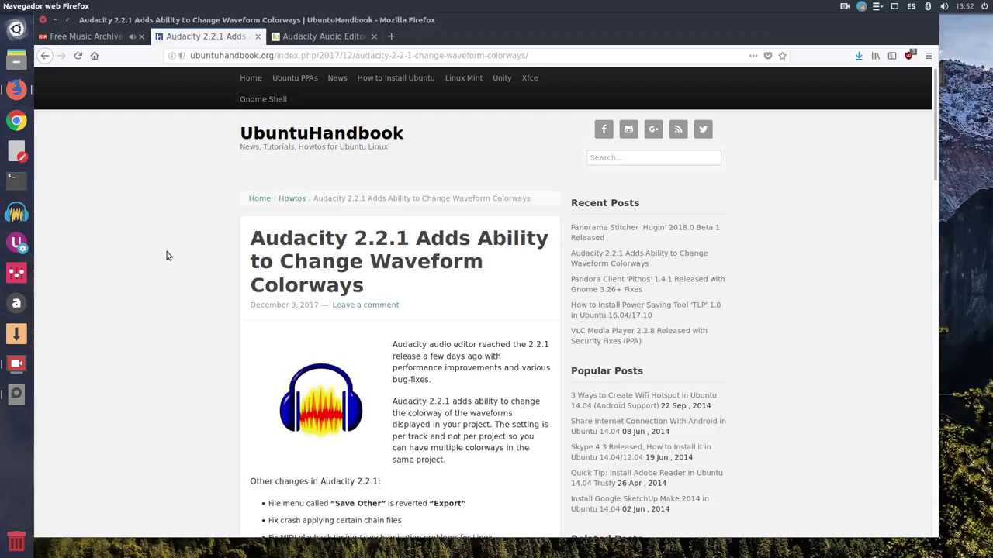
pyautogui.scroll(-3, 166, 255)
pyautogui.scroll(-3, 159, 245)
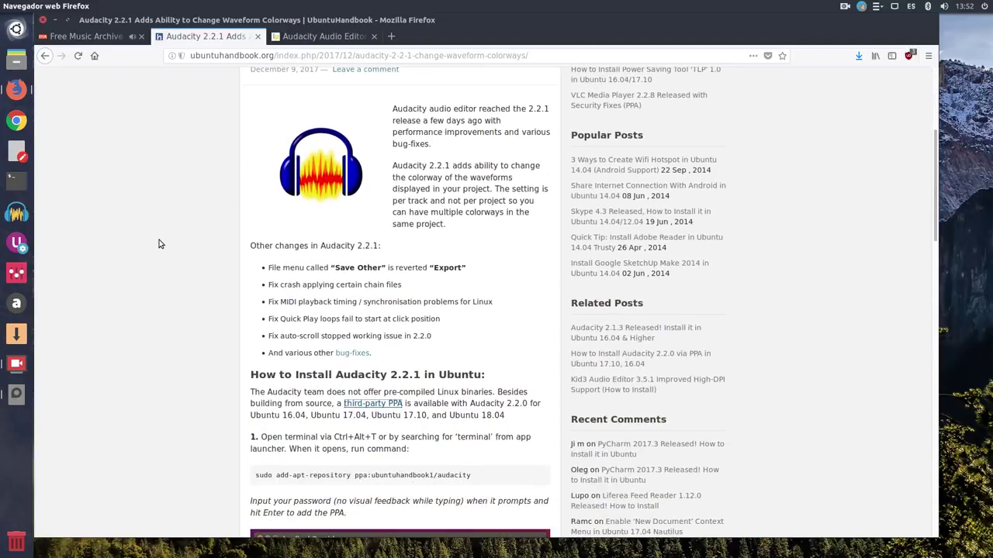
pyautogui.scroll(-2, 159, 244)
pyautogui.scroll(8, 159, 244)
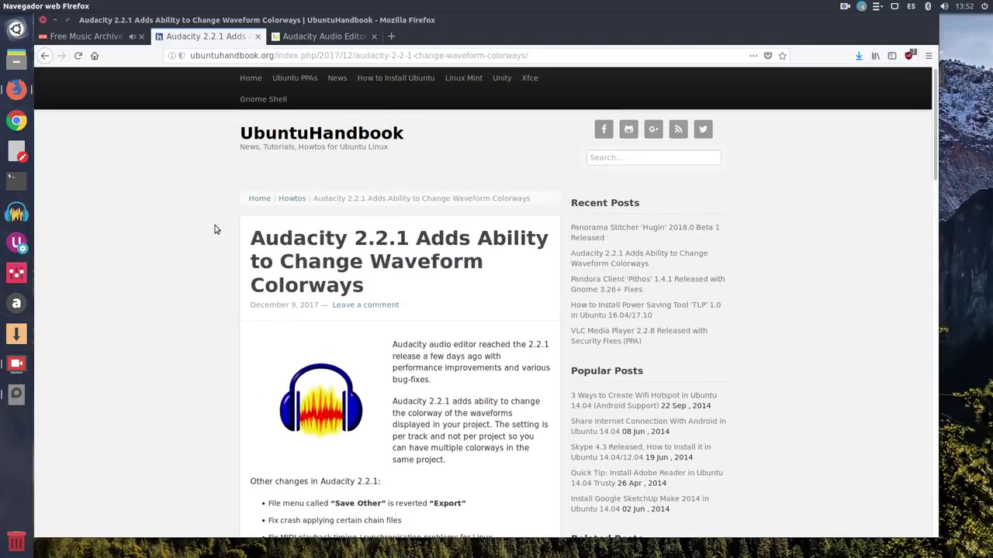
pyautogui.scroll(-10, 181, 260)
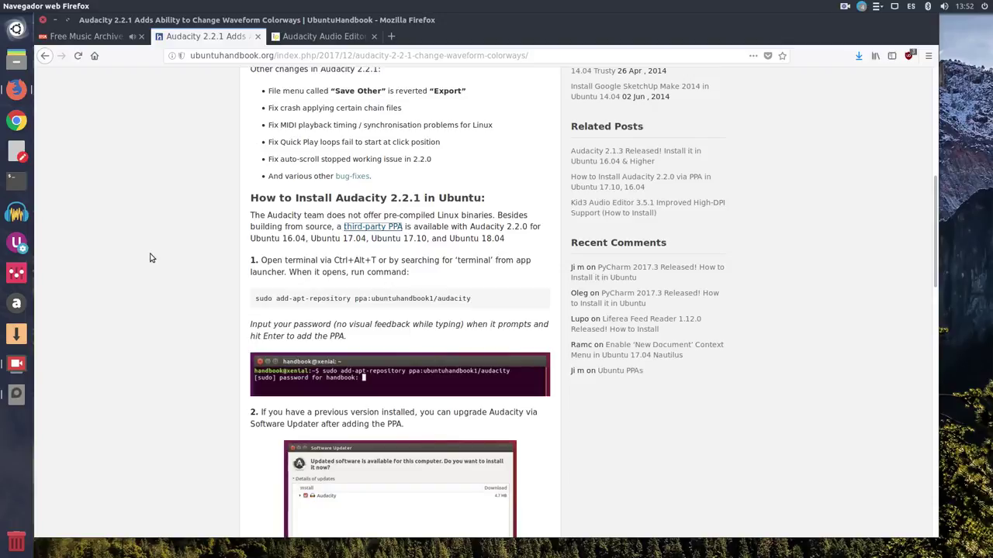
pyautogui.scroll(10, 157, 256)
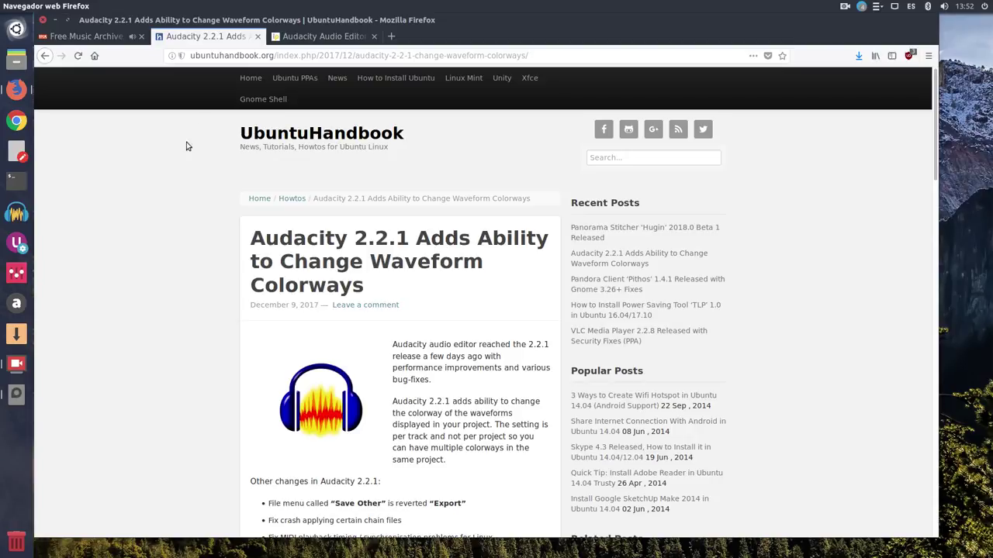
# Examine the Launchpad page of the ubuntuhandbook1/audacity PPA for its installation commands and published package versions
pyautogui.click(314, 37)
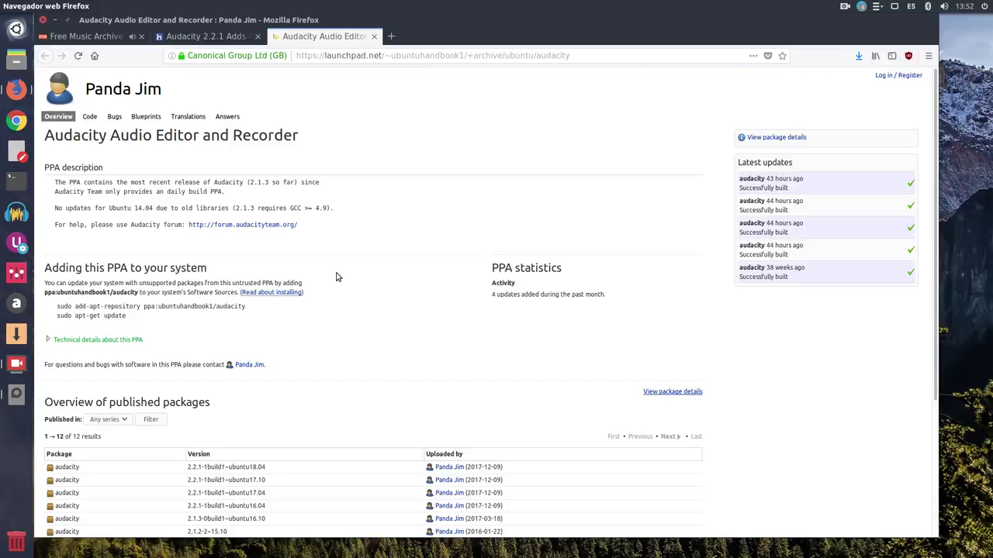
pyautogui.scroll(-1, 341, 289)
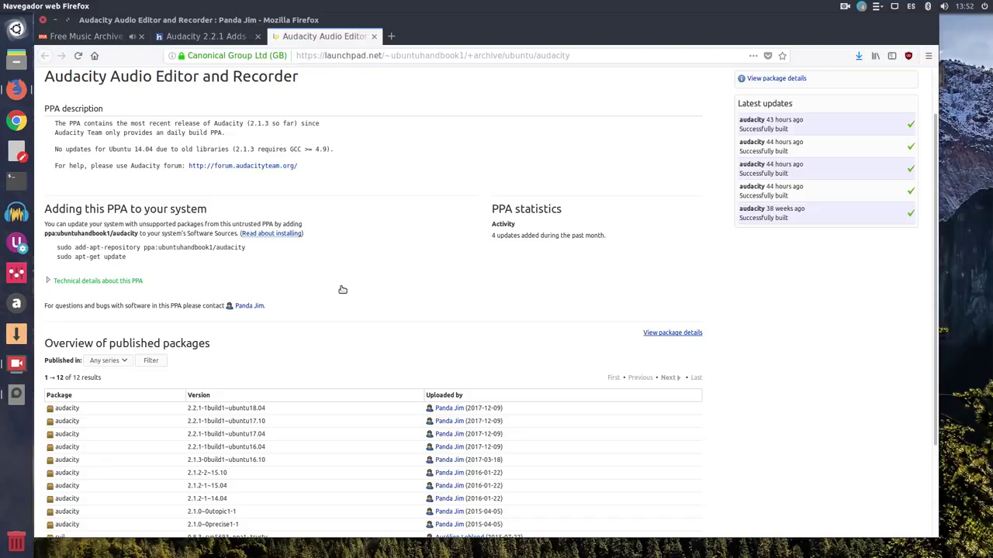
pyautogui.scroll(-2, 342, 292)
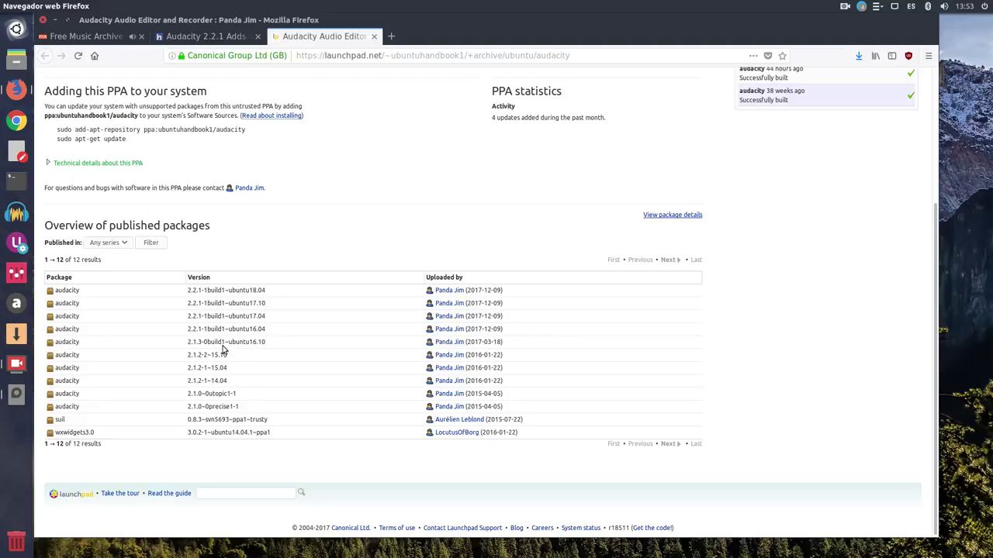
pyautogui.scroll(5, 223, 350)
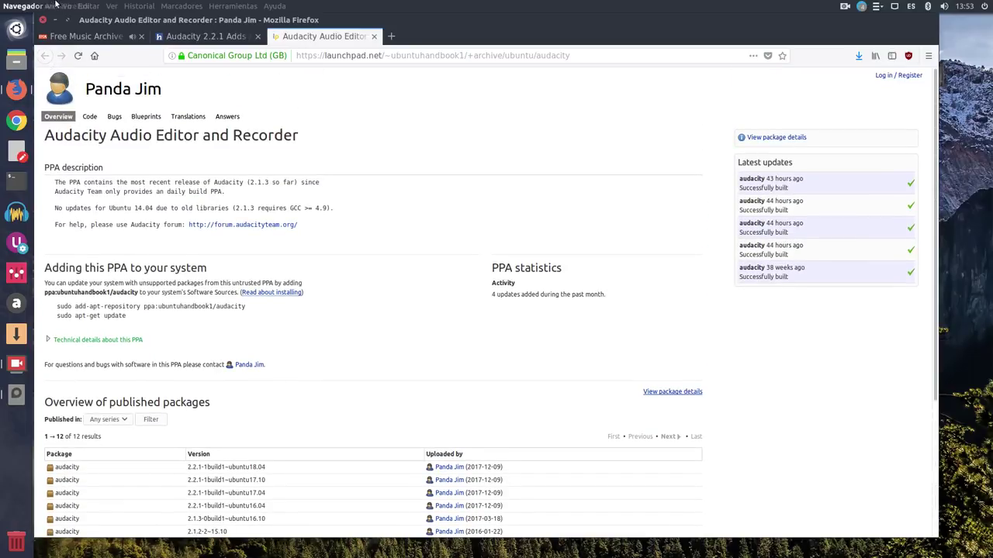
# Minimize Firefox, launch Audacity and check its version in the program information
pyautogui.click(54, 20)
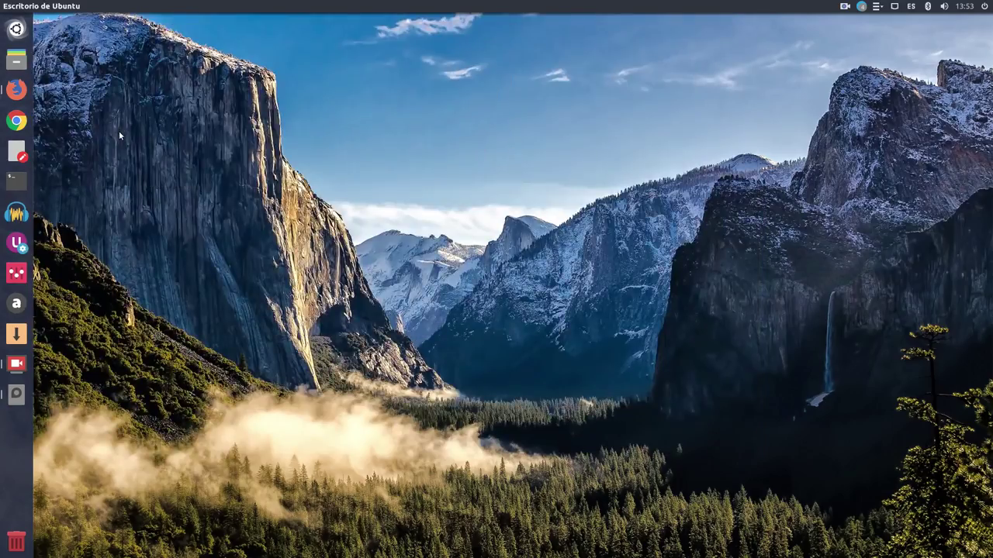
pyautogui.click(30, 217)
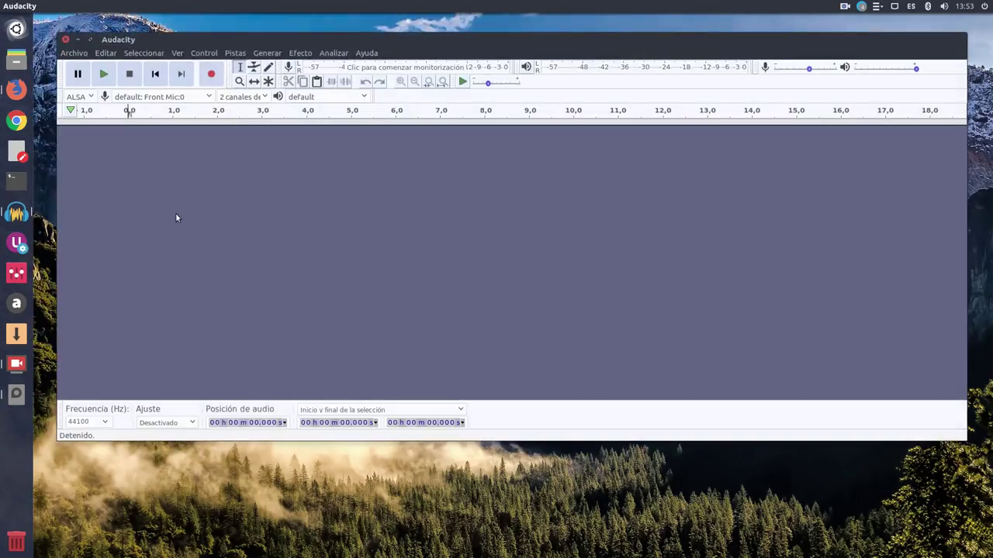
pyautogui.moveTo(496, 41); pyautogui.dragTo(495, 30)
pyautogui.click(367, 41)
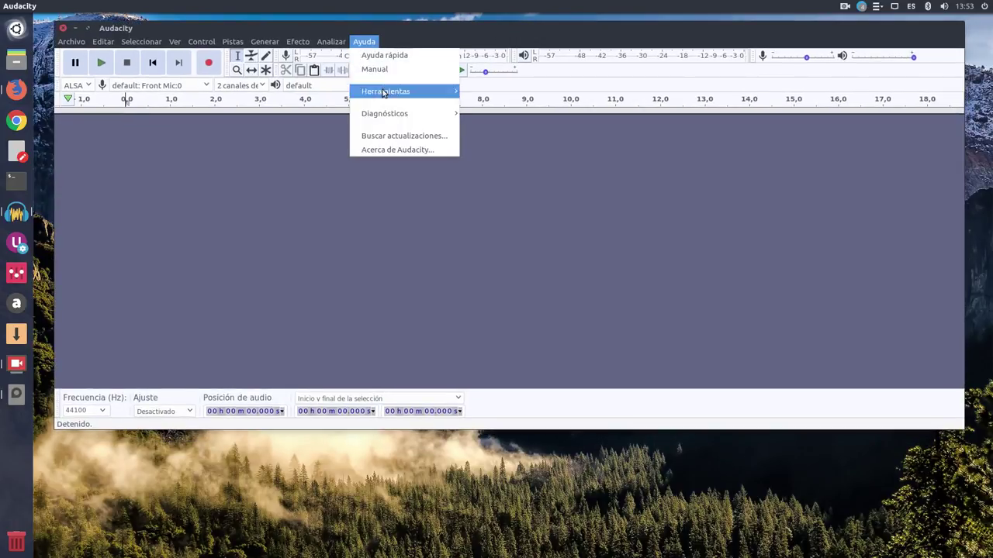
pyautogui.click(390, 151)
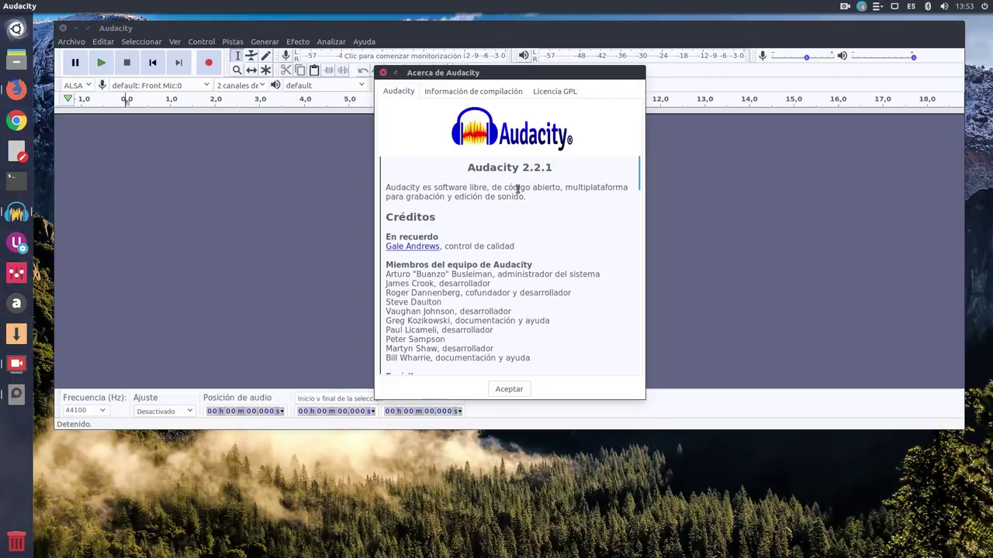
pyautogui.click(509, 389)
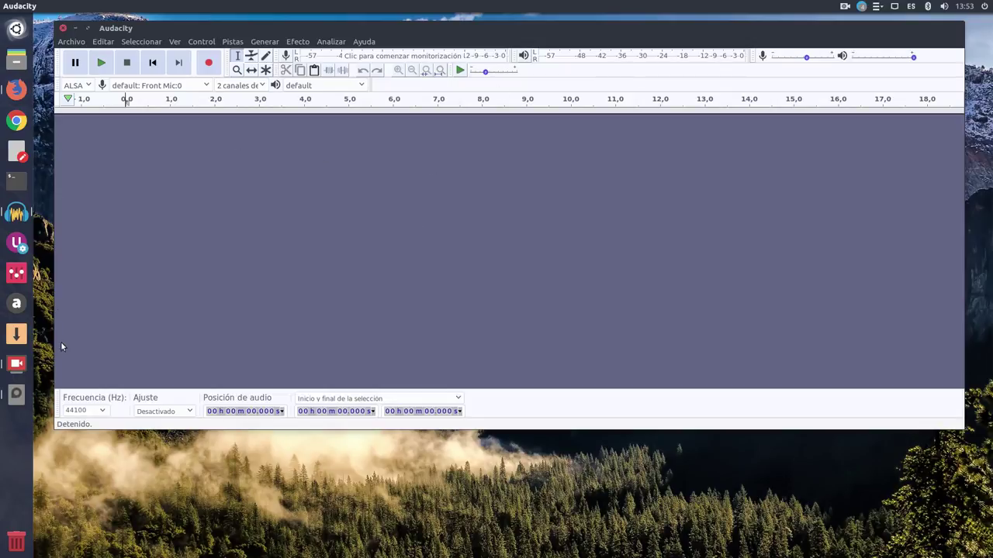
# Import 01 April 16th.mp3 from the Inari Album folder into Audacity and reduce the height of its track
pyautogui.click(18, 373)
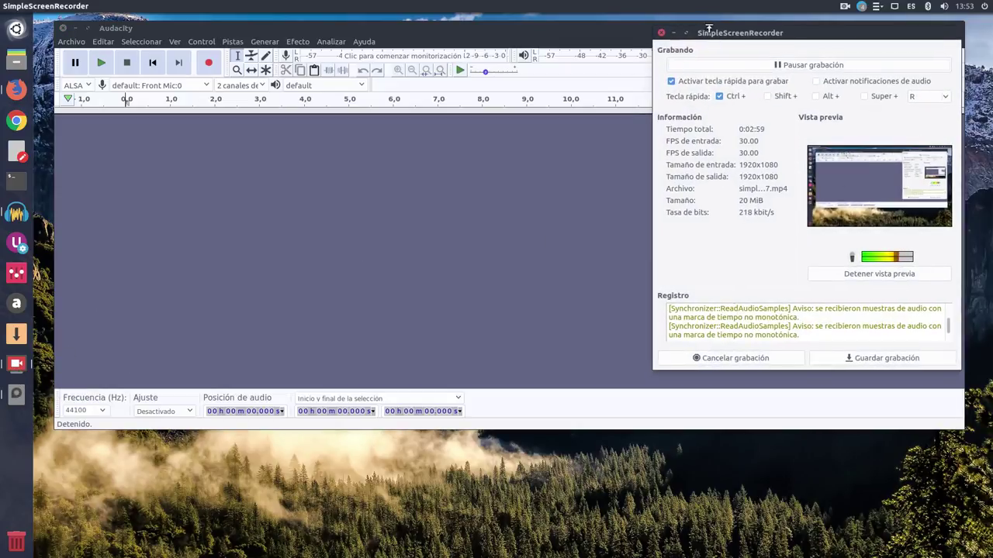
pyautogui.click(661, 32)
pyautogui.click(17, 394)
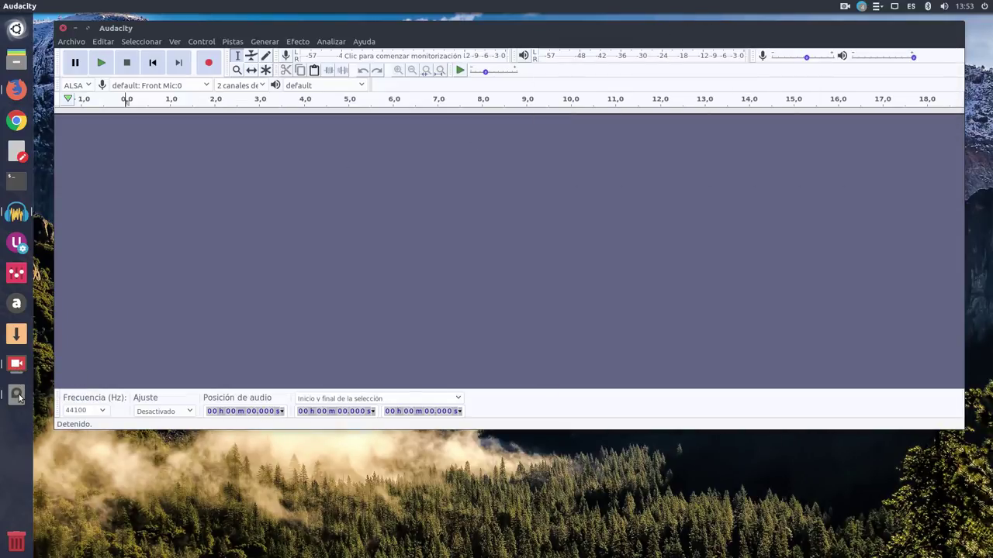
pyautogui.moveTo(514, 314); pyautogui.dragTo(542, 353)
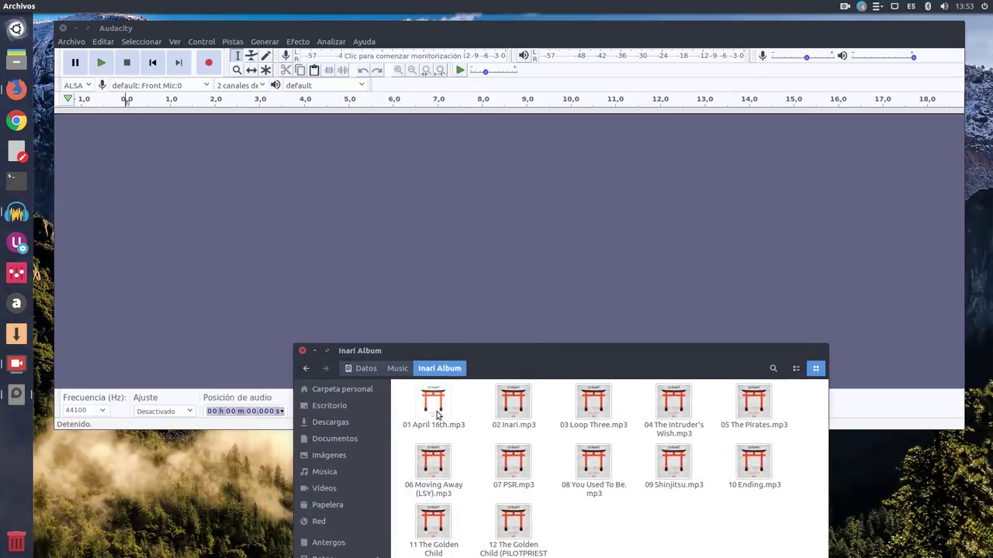
pyautogui.moveTo(437, 411); pyautogui.dragTo(181, 183)
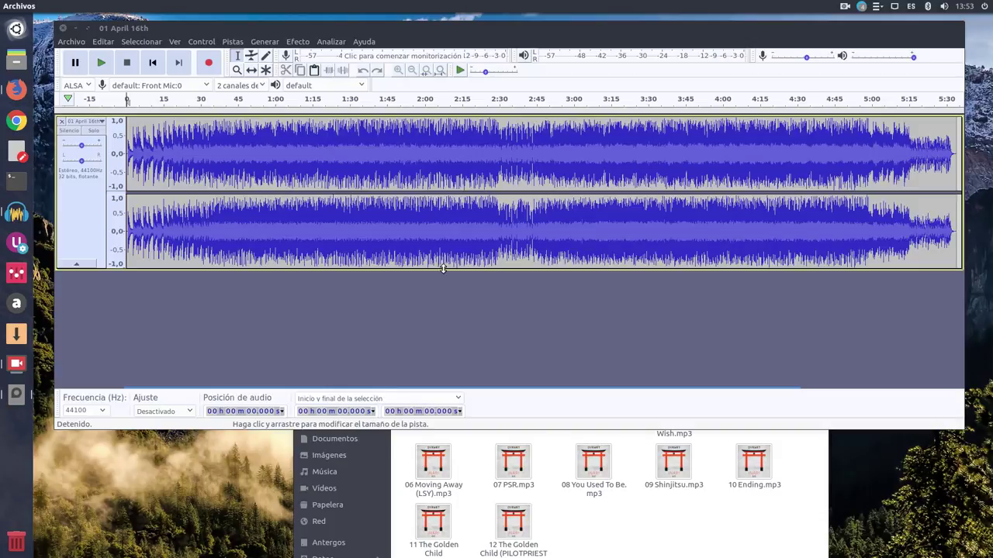
pyautogui.moveTo(443, 269); pyautogui.dragTo(442, 213)
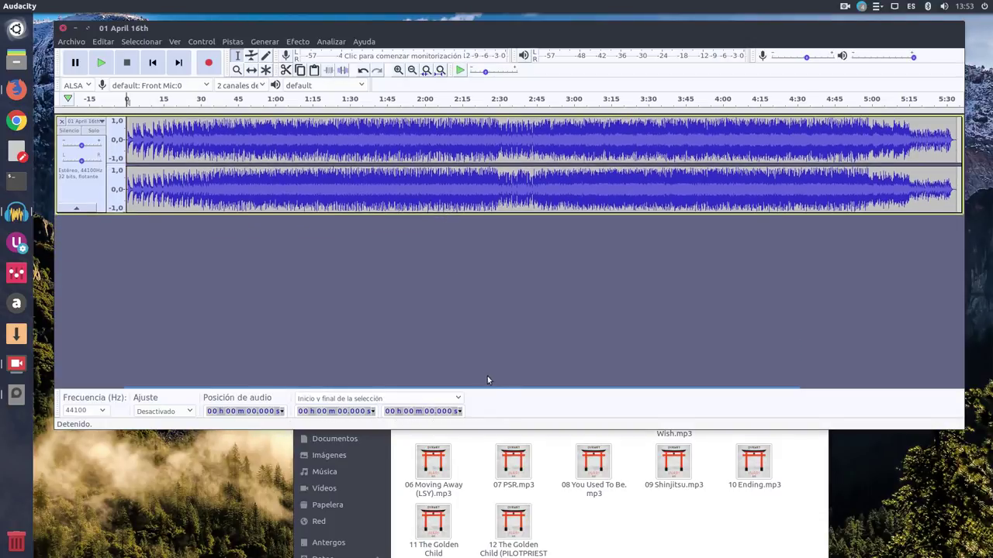
# Import 07 PSR.mp3 and 08 You Used To Be.mp3 as additional tracks, reducing the height of each
pyautogui.moveTo(513, 463); pyautogui.dragTo(226, 297)
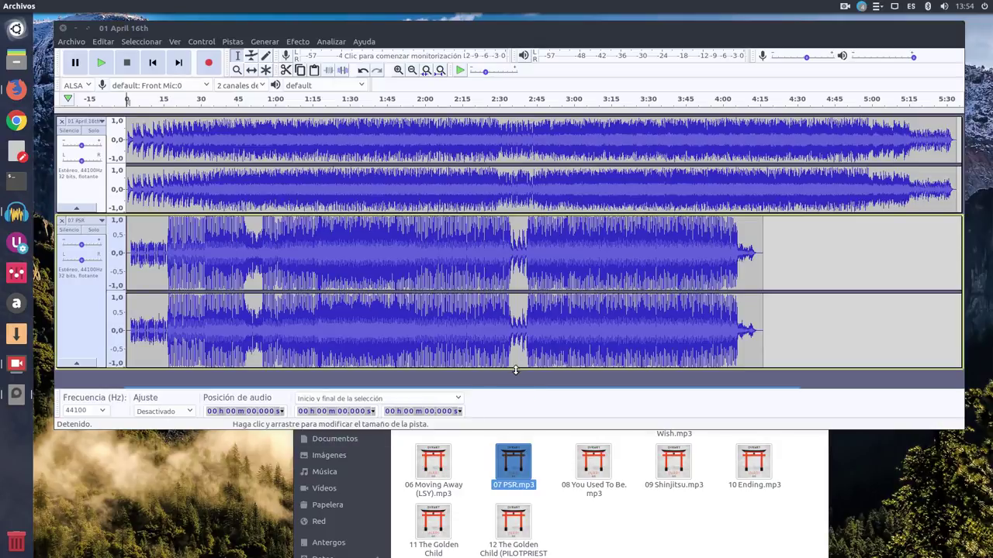
pyautogui.moveTo(517, 367); pyautogui.dragTo(512, 282)
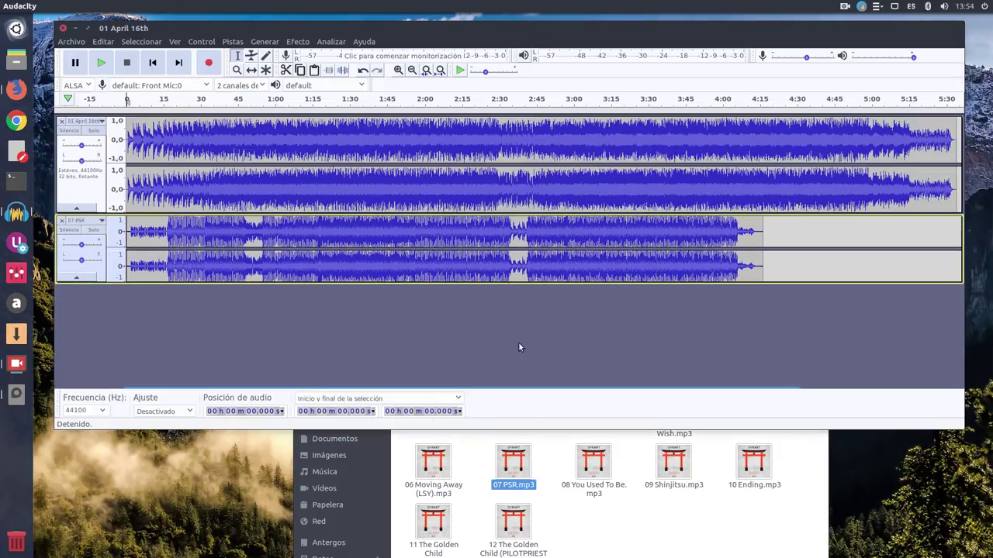
pyautogui.moveTo(593, 465); pyautogui.dragTo(258, 330)
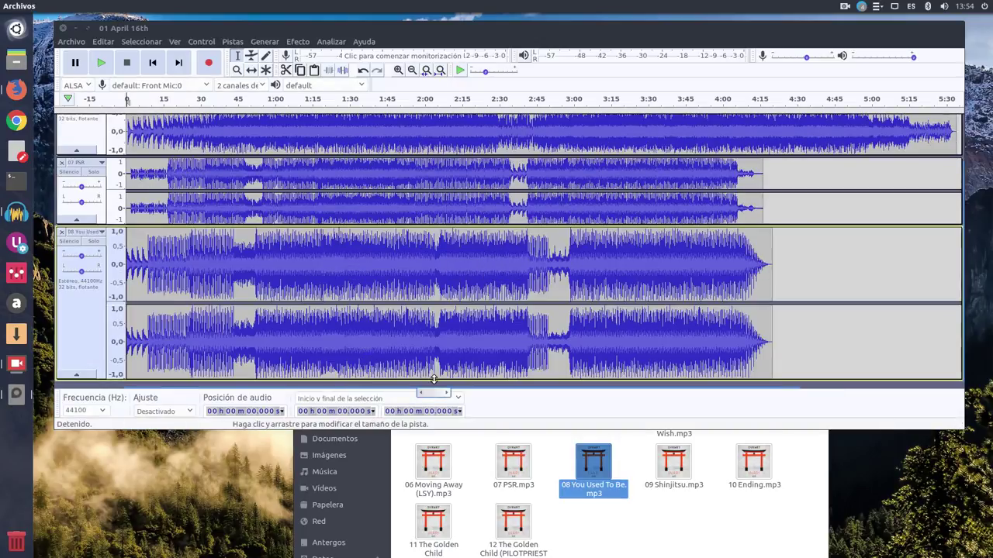
pyautogui.moveTo(433, 379); pyautogui.dragTo(434, 300)
# Close the Inari Album folder window and enlarge the Audacity window downward to make room below the tracks
pyautogui.click(703, 536)
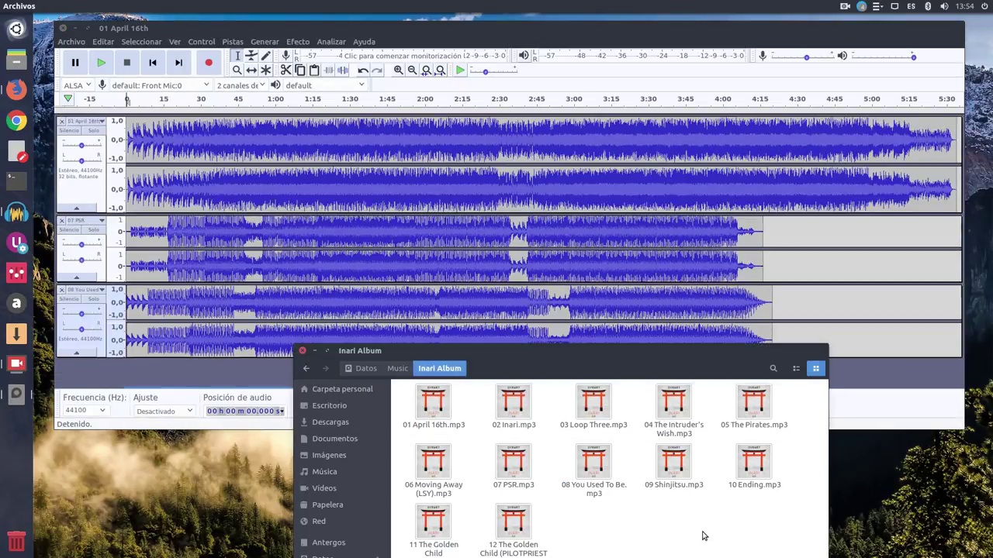
pyautogui.click(302, 350)
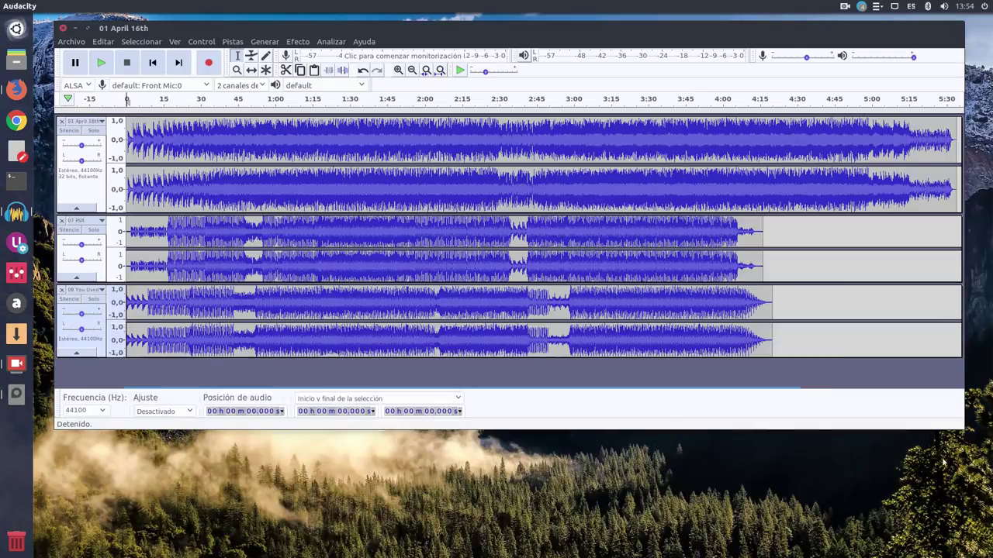
pyautogui.moveTo(963, 429); pyautogui.dragTo(967, 518)
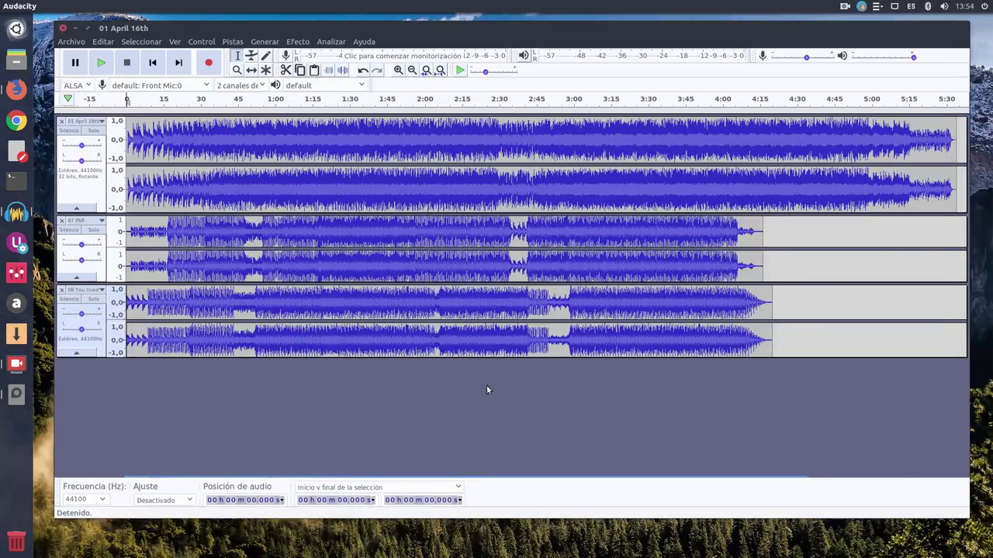
# Increase the heights of the 08 You Used To Be and 07 PSR tracks
pyautogui.click(488, 350)
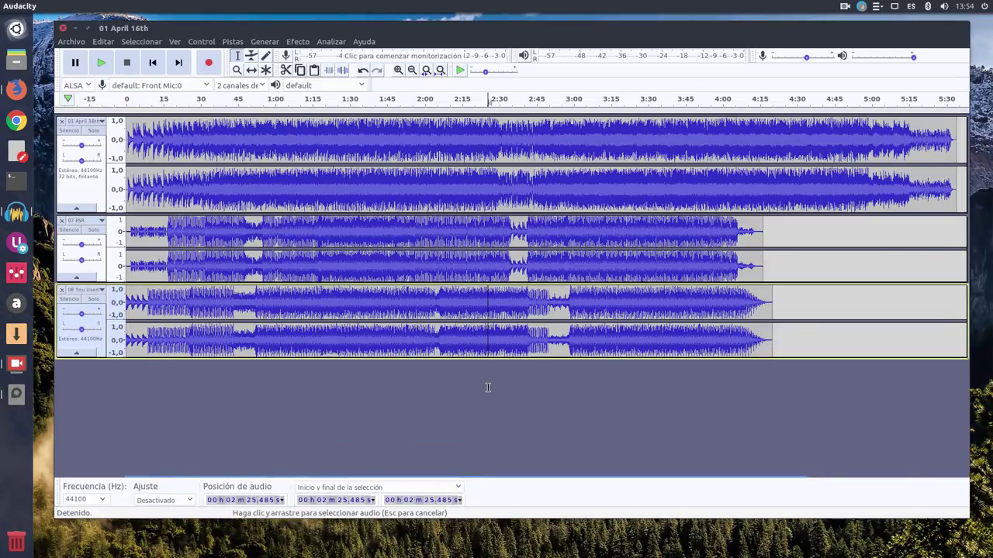
pyautogui.click(491, 349)
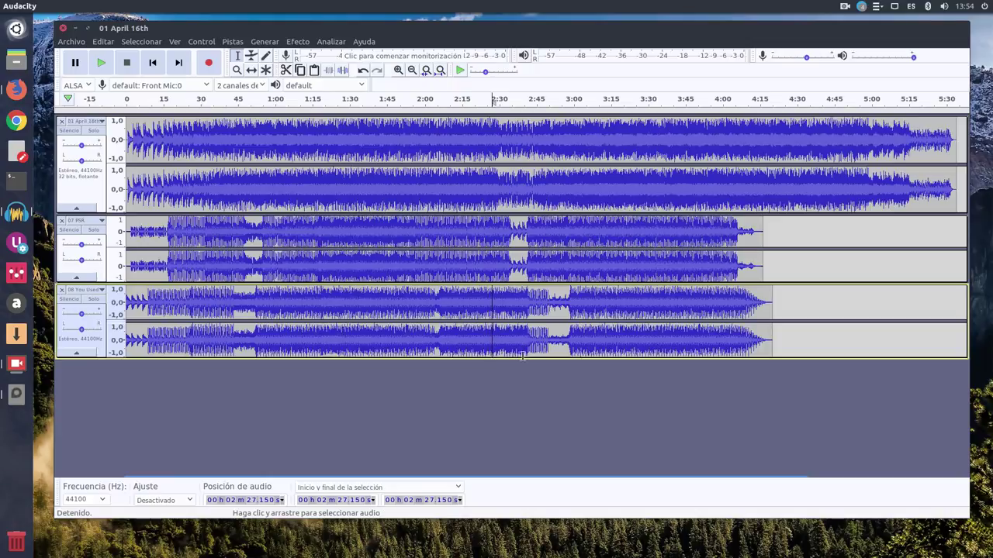
pyautogui.moveTo(522, 359); pyautogui.dragTo(523, 365)
pyautogui.moveTo(524, 387); pyautogui.dragTo(524, 397)
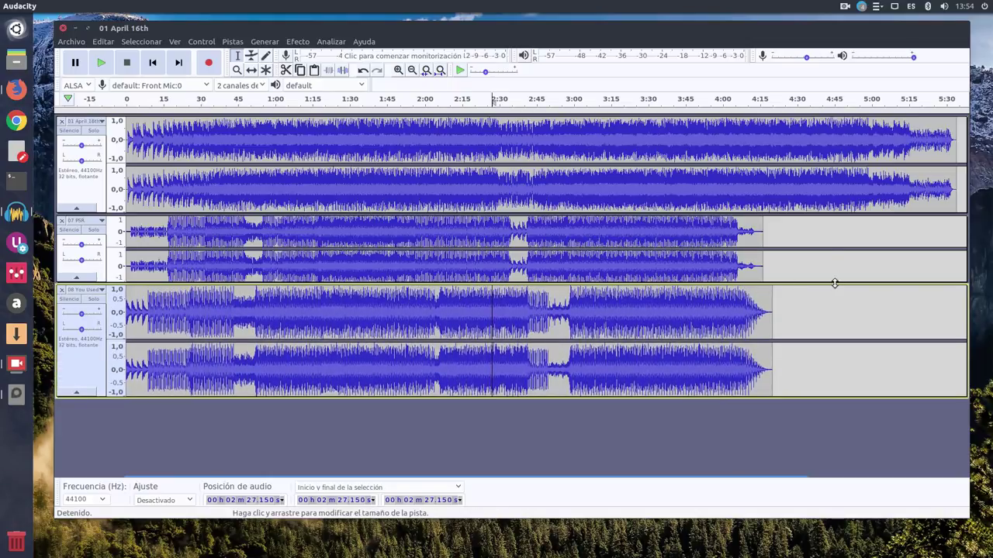
pyautogui.moveTo(834, 284); pyautogui.dragTo(836, 315)
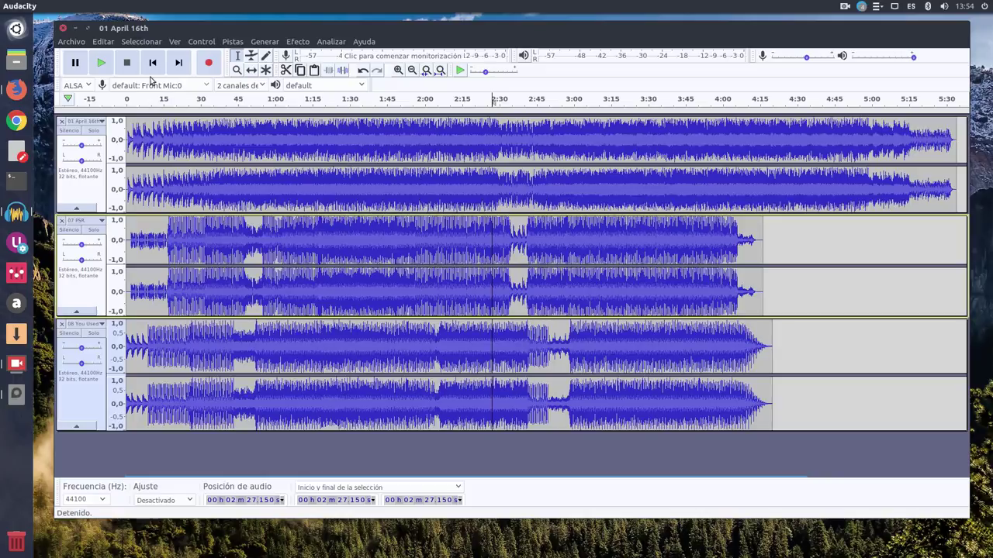
# Examine the export options for the project's audio without exporting anything
pyautogui.click(77, 43)
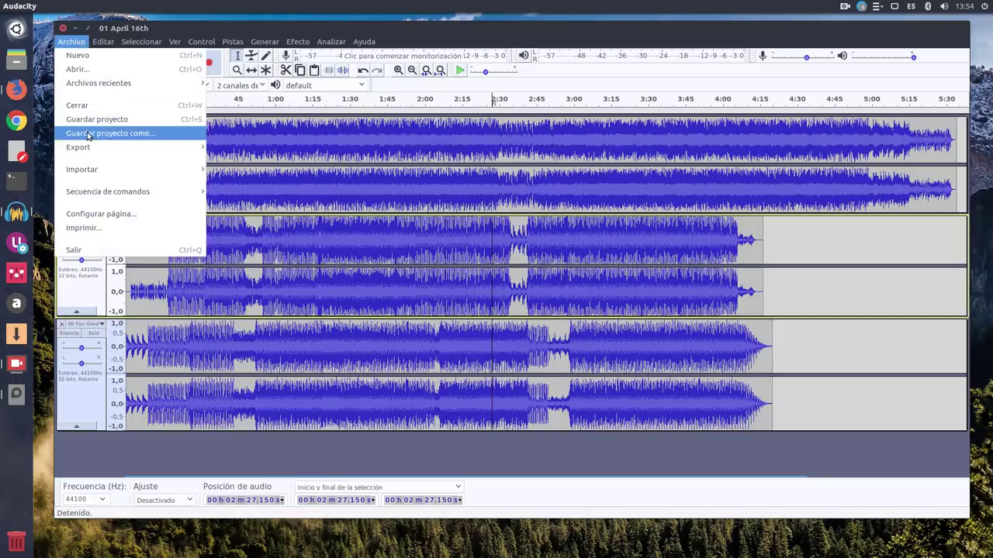
pyautogui.moveTo(87, 151)
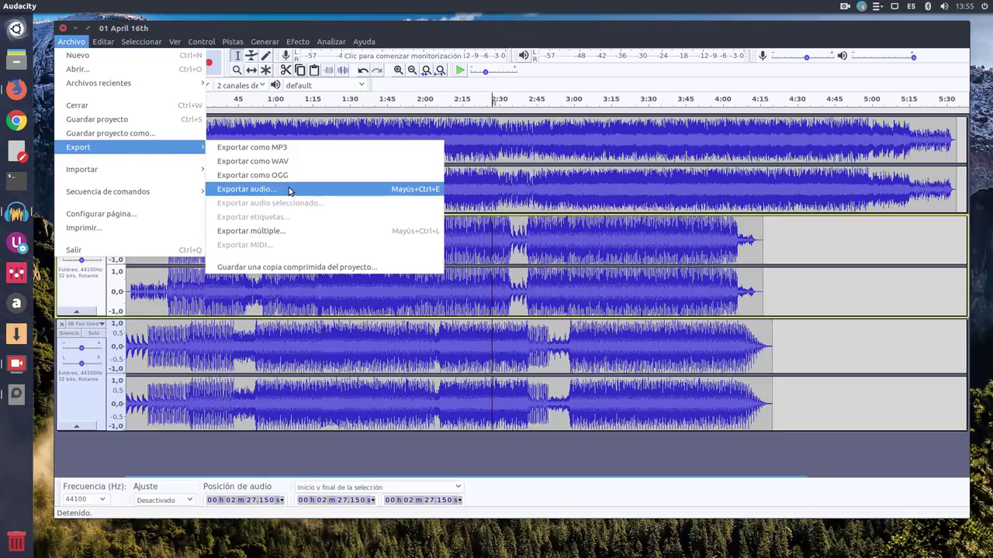
pyautogui.click(242, 453)
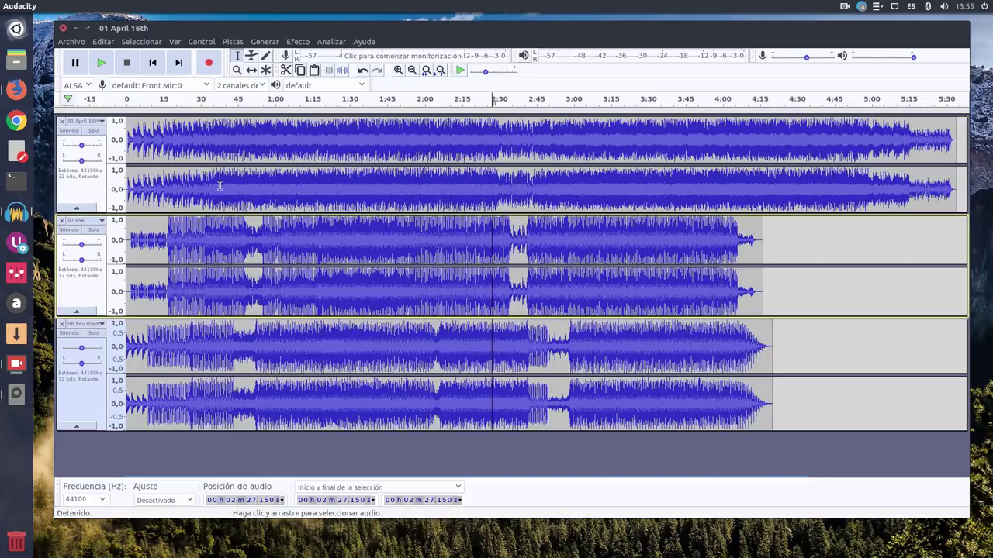
# Set the wave colour of the 01 April 16th track to Instrumento 2 and of the 07 PSR track to Instrumento 3
pyautogui.click(101, 125)
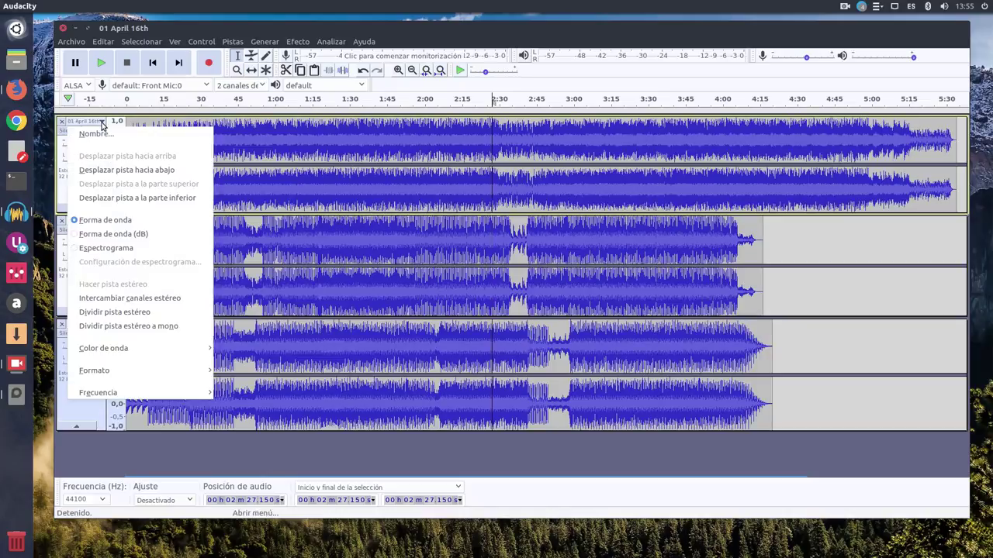
pyautogui.moveTo(149, 352)
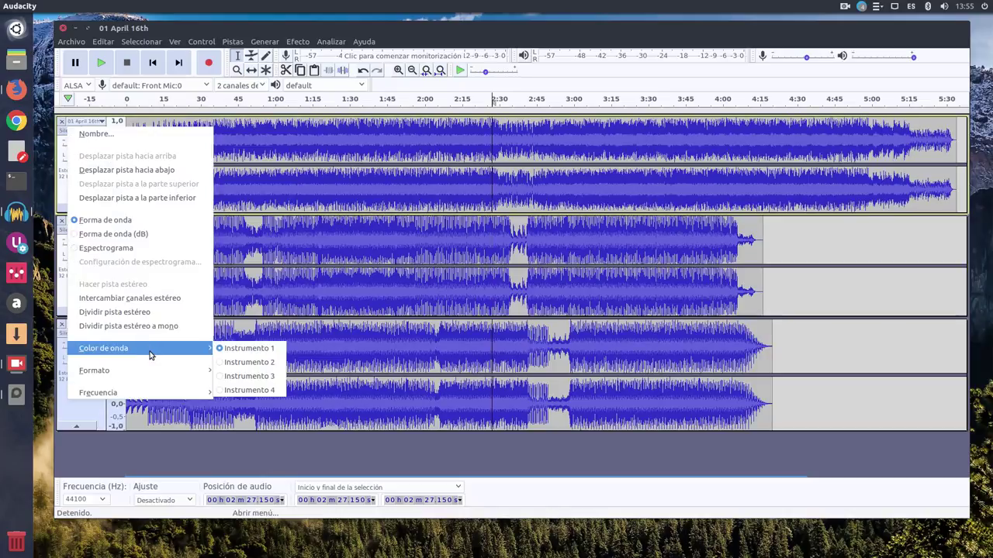
pyautogui.click(242, 363)
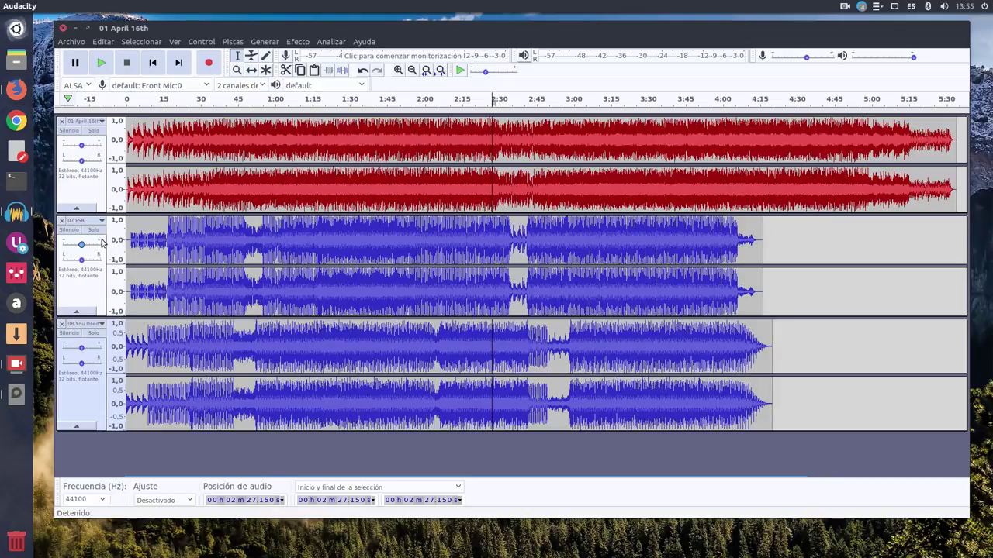
pyautogui.click(85, 221)
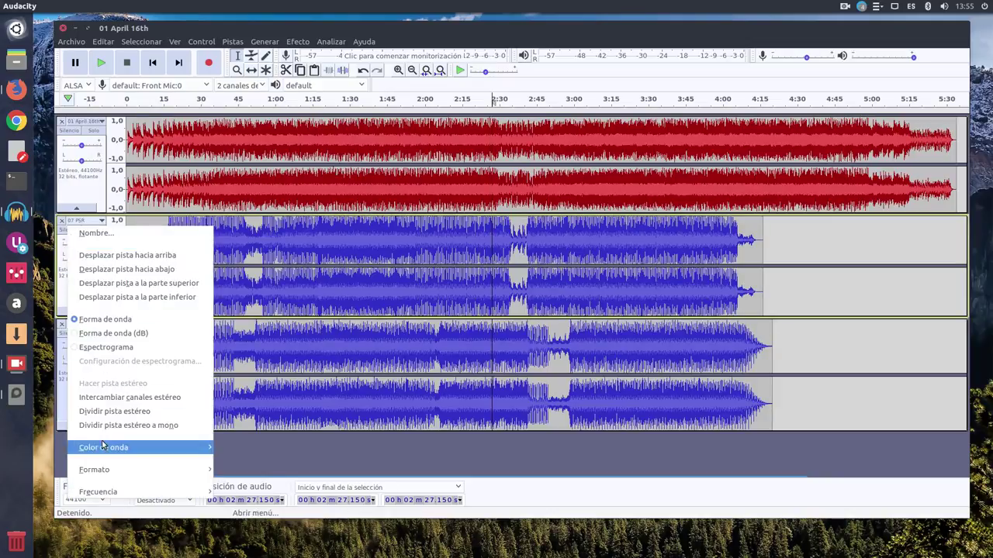
pyautogui.moveTo(104, 447)
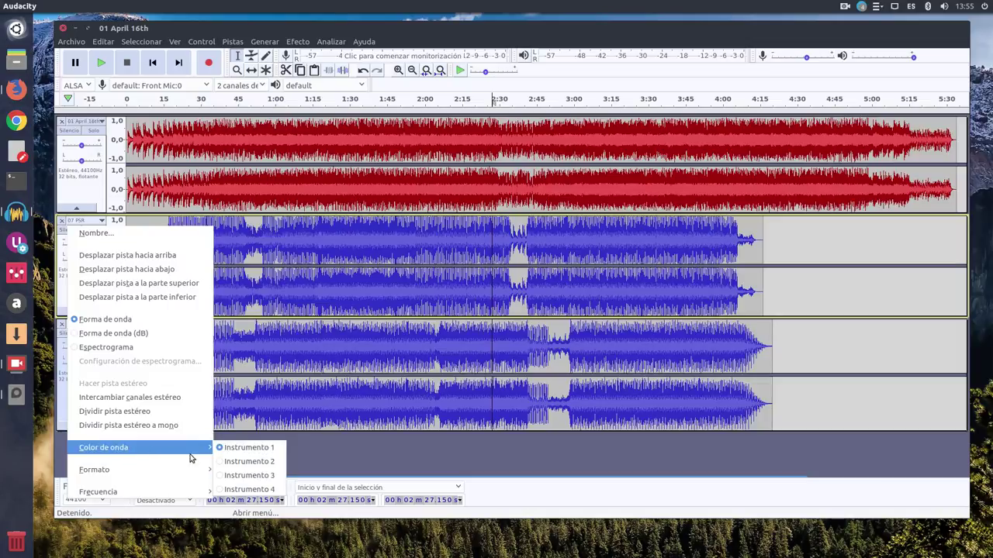
pyautogui.click(249, 475)
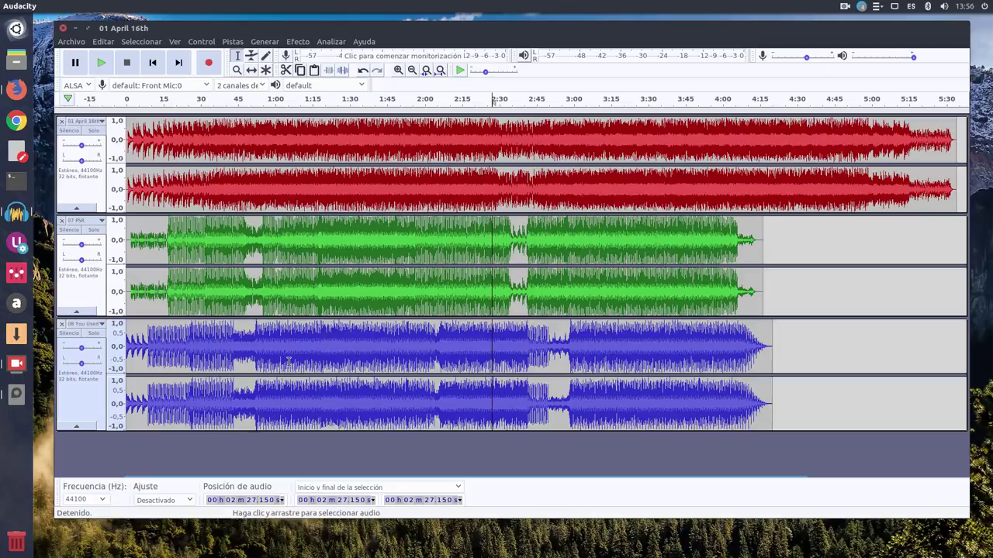
# Set the wave colour of the 08 You Used To Be track to Instrumento 4
pyautogui.click(102, 323)
pyautogui.moveTo(133, 510)
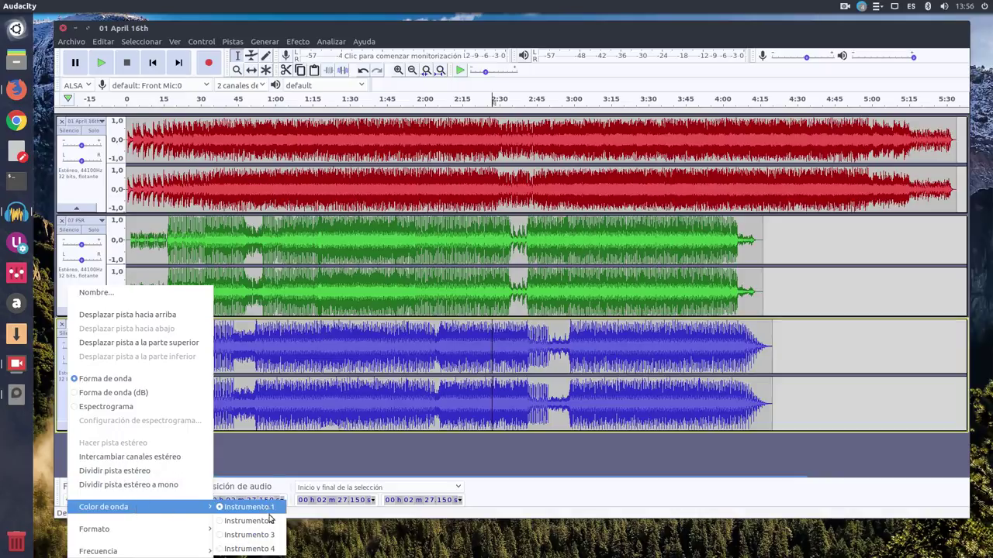
pyautogui.click(256, 549)
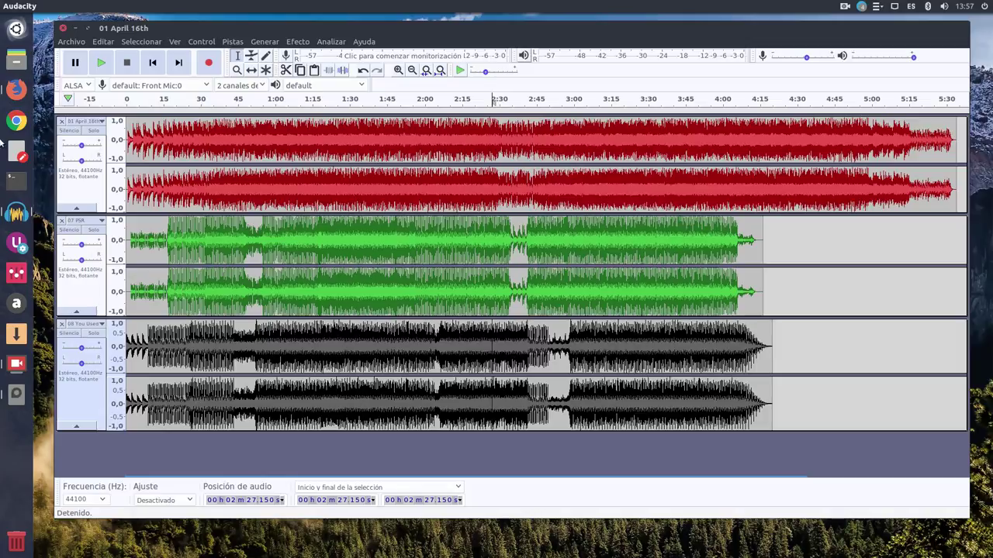
pyautogui.click(16, 89)
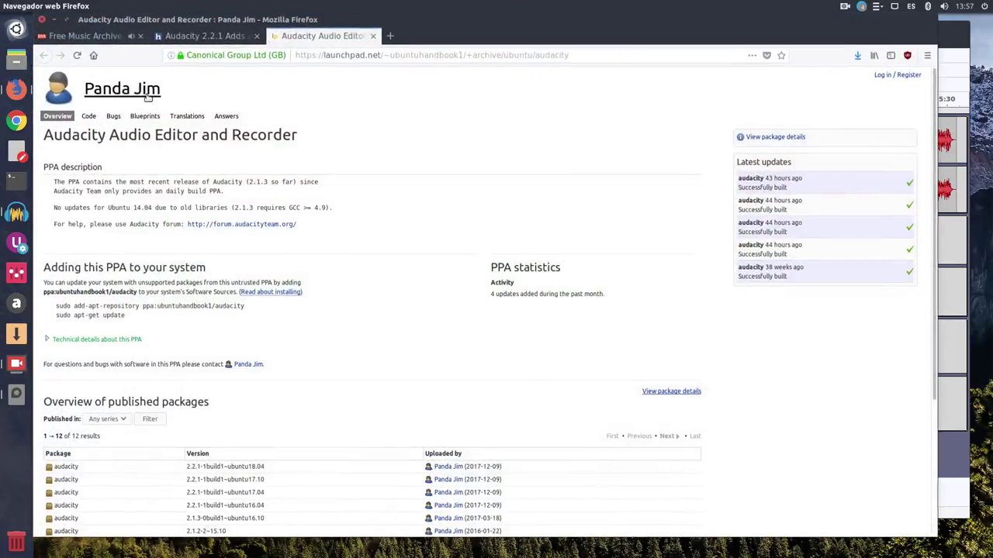
pyautogui.click(390, 36)
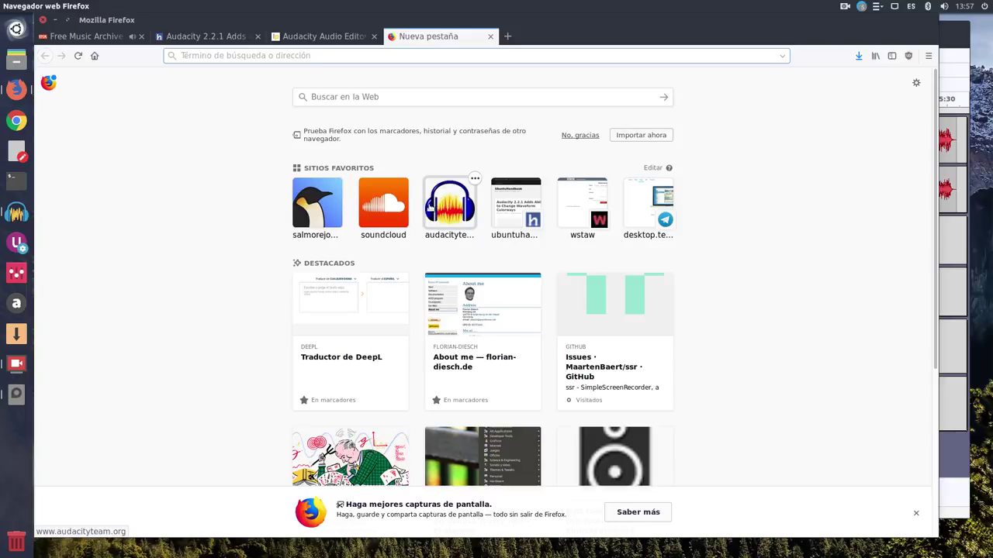
pyautogui.click(439, 201)
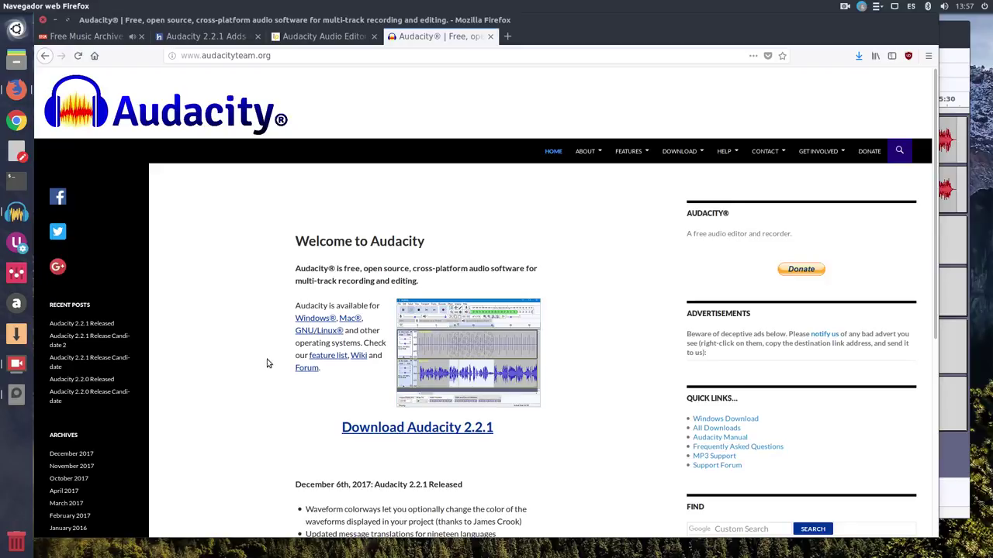
pyautogui.scroll(-2, 245, 287)
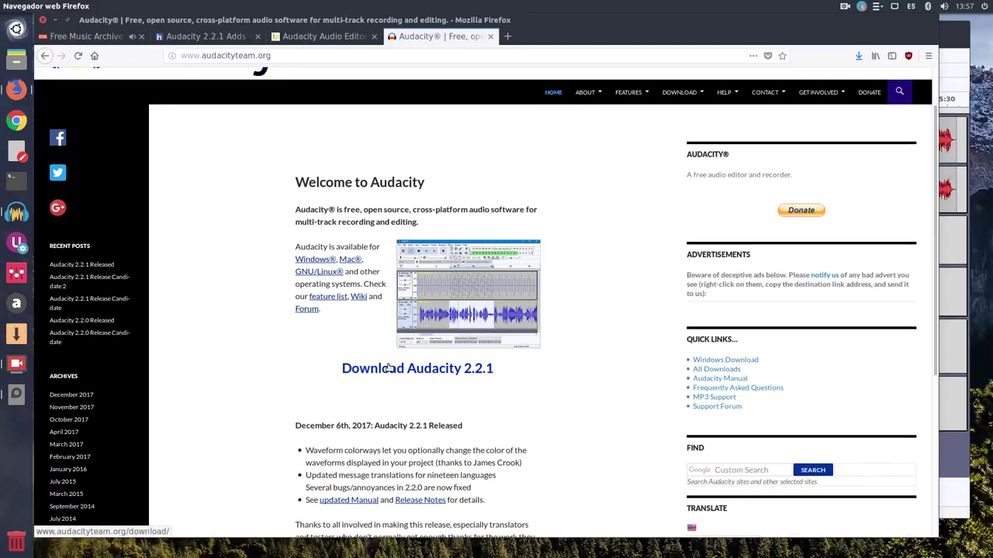
# Open the Audacity 2.2.1 download page, review the downloads for each operating system, and minimise the browser window
pyautogui.click(389, 367)
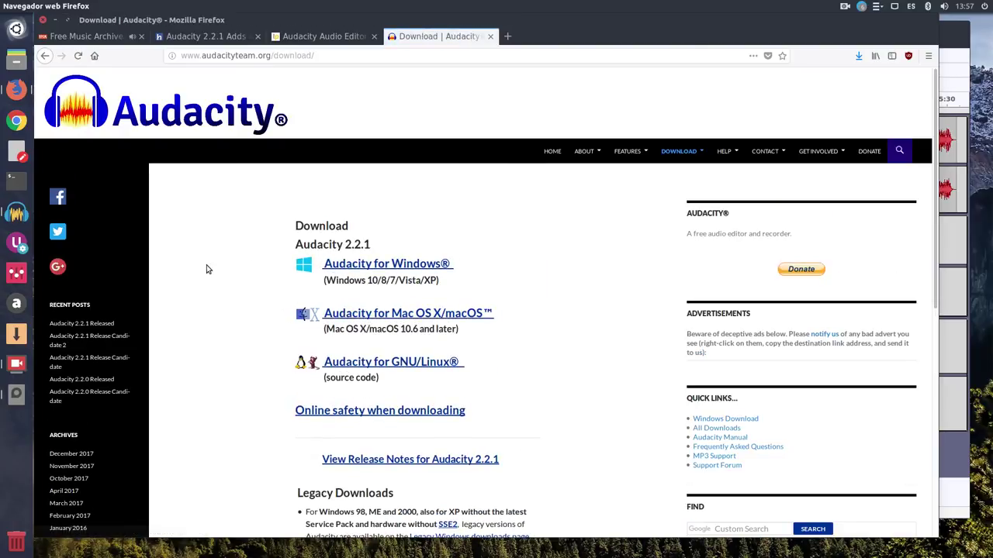
pyautogui.scroll(-3, 205, 259)
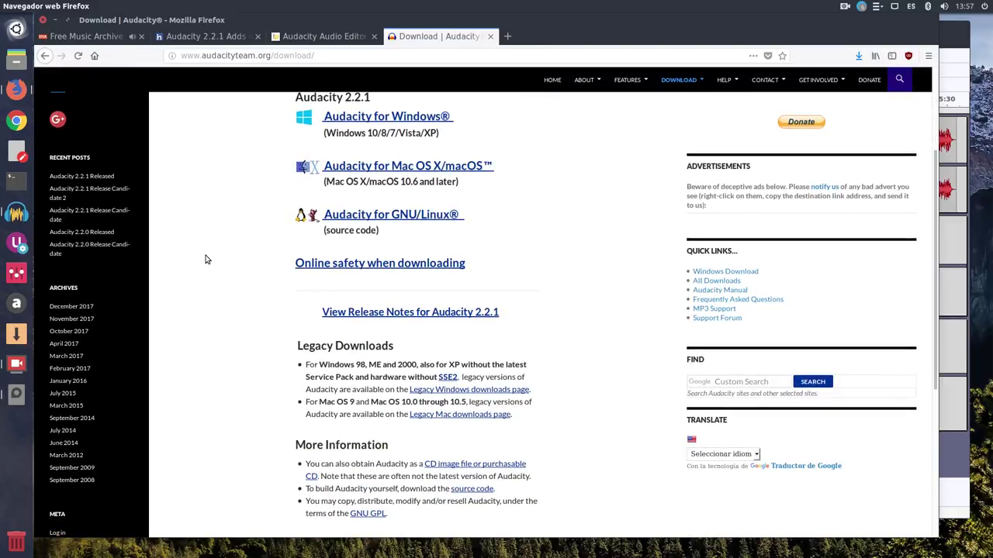
pyautogui.scroll(4, 243, 210)
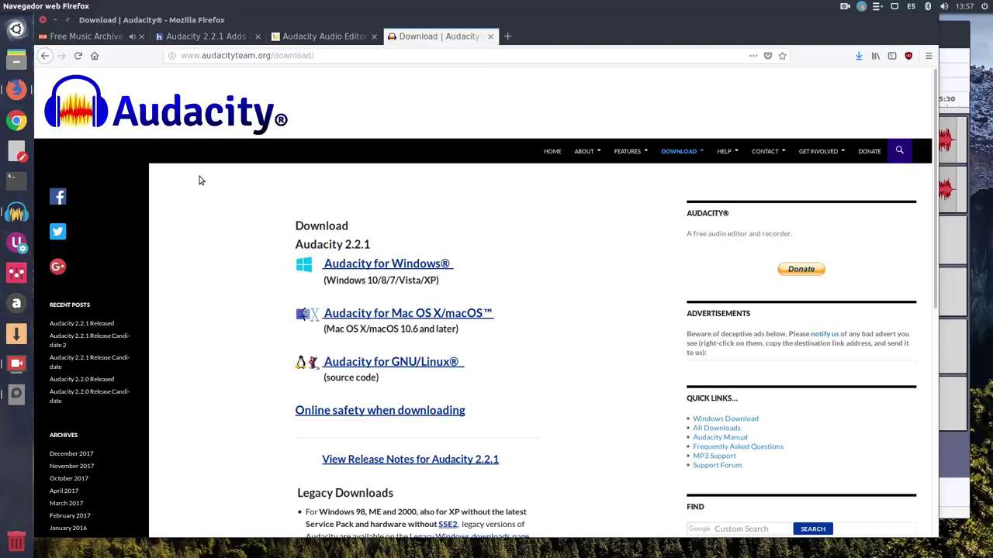
pyautogui.click(54, 20)
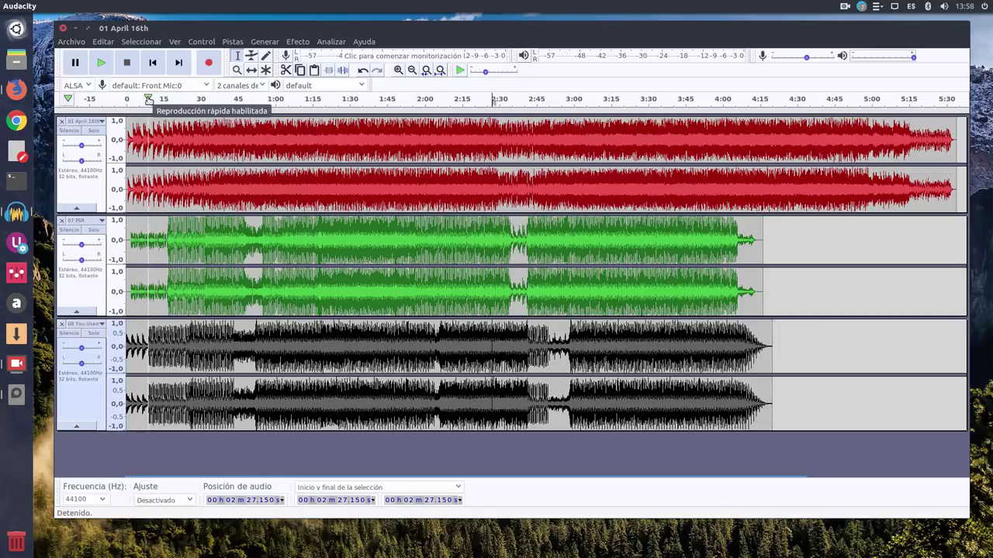
pyautogui.click(17, 364)
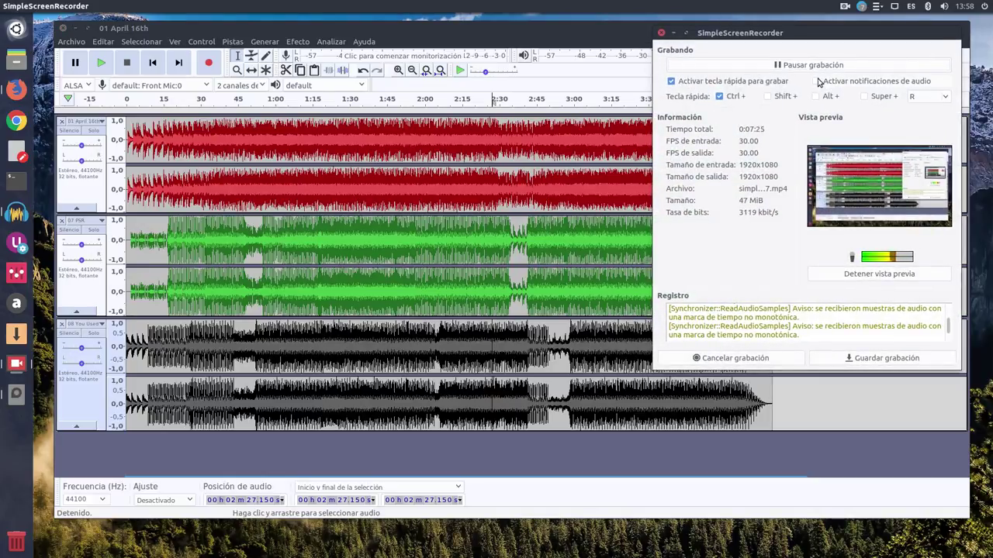